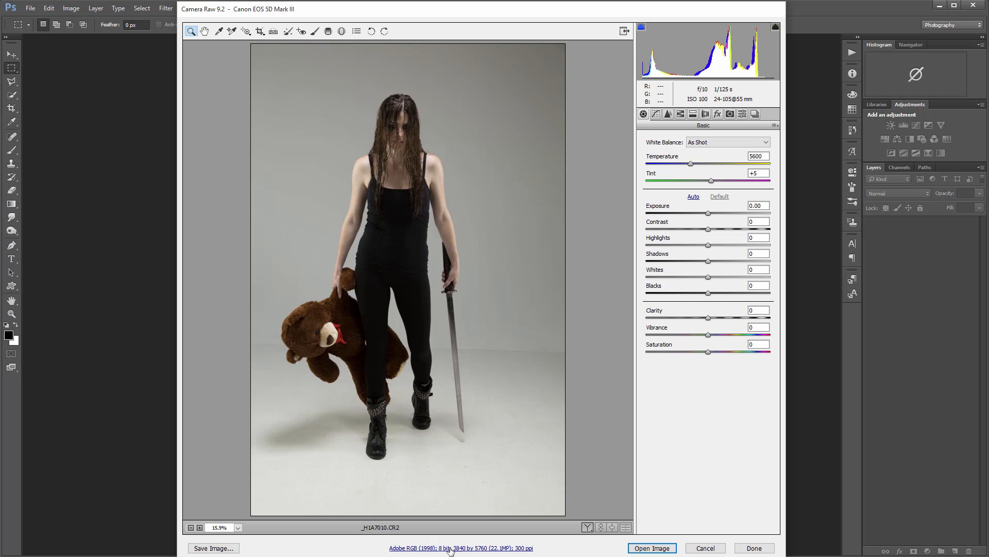
Step: Check the colour depth choices in the raw file's workflow options and cancel without applying
{"action": "left_click", "coordinate": [433, 548]}
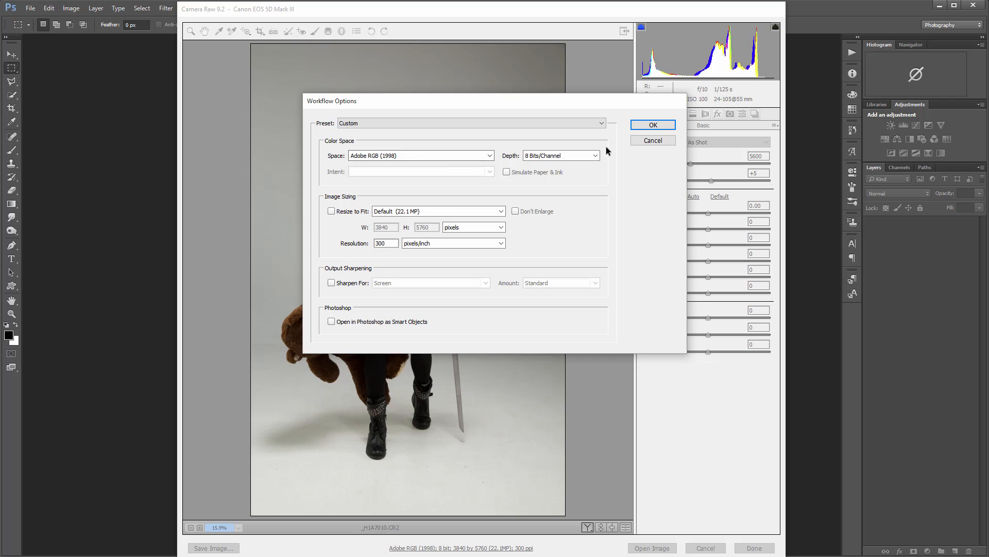
{"action": "left_click", "coordinate": [593, 157]}
{"action": "left_click", "coordinate": [660, 156]}
{"action": "left_click", "coordinate": [652, 141]}
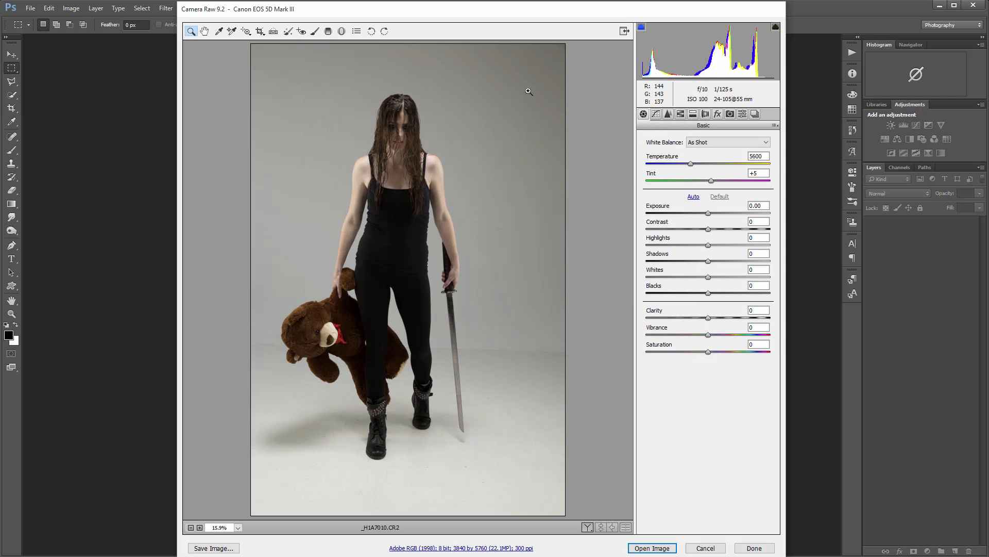
Step: Enable Remove Chromatic Aberration in the lens corrections, comparing it off and on along the edges of the front boot
{"action": "left_click", "coordinate": [709, 116]}
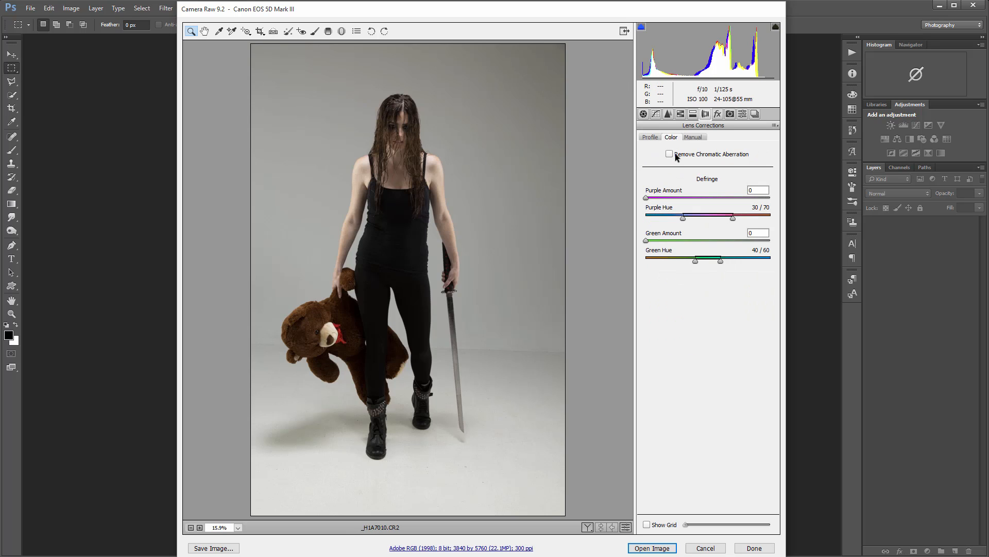
{"action": "left_click", "coordinate": [671, 153]}
{"action": "left_click_drag", "start_coordinate": [353, 422], "coordinate": [417, 474]}
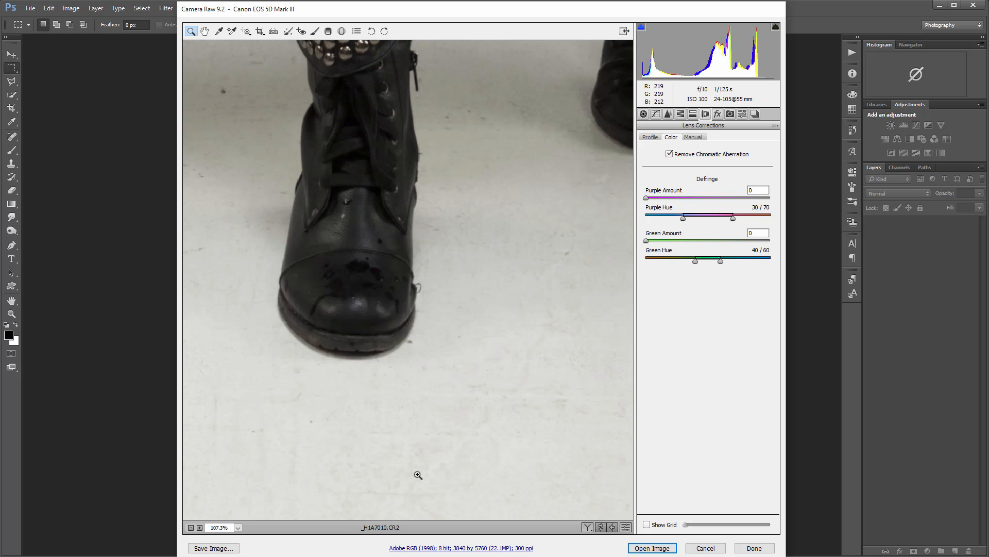
{"action": "left_click", "coordinate": [669, 154]}
{"action": "left_click_drag", "start_coordinate": [269, 232], "coordinate": [428, 331]}
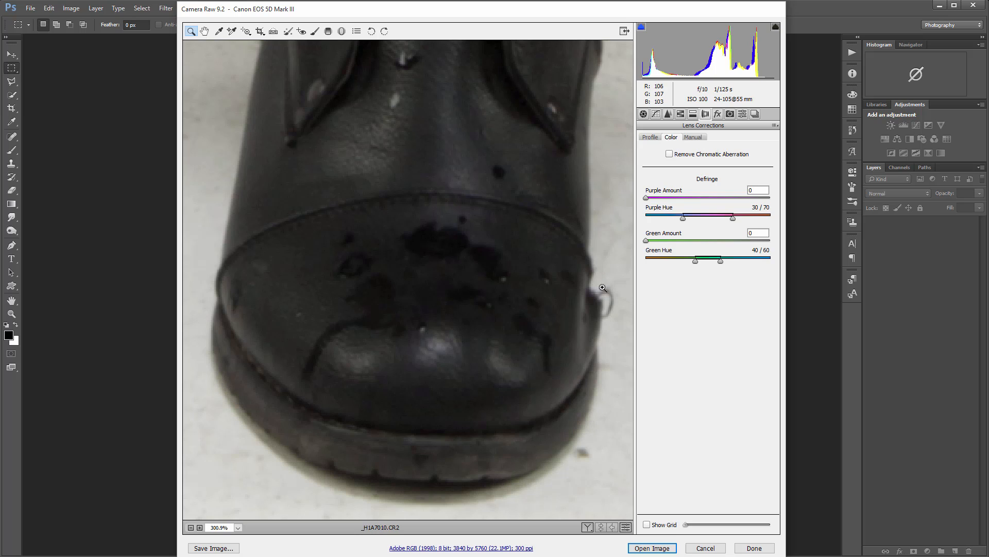
{"action": "left_click", "coordinate": [670, 154]}
Step: Examine the photo at several magnifications, from the boots and teddy bear up to the woman's face and hair
{"action": "right_click", "coordinate": [467, 256]}
{"action": "left_click", "coordinate": [526, 213]}
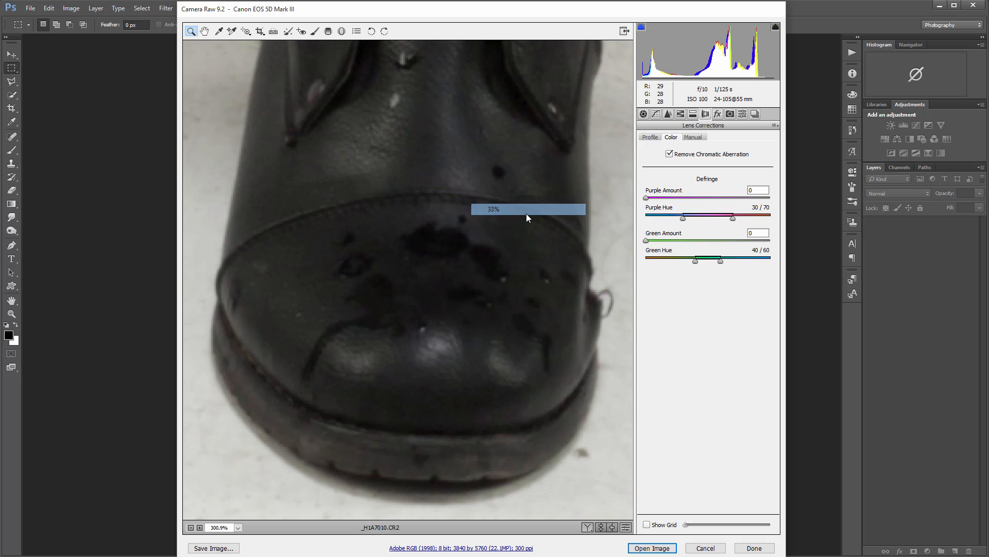
{"action": "scroll", "coordinate": [487, 263], "scroll_direction": "up", "scroll_amount": 5}
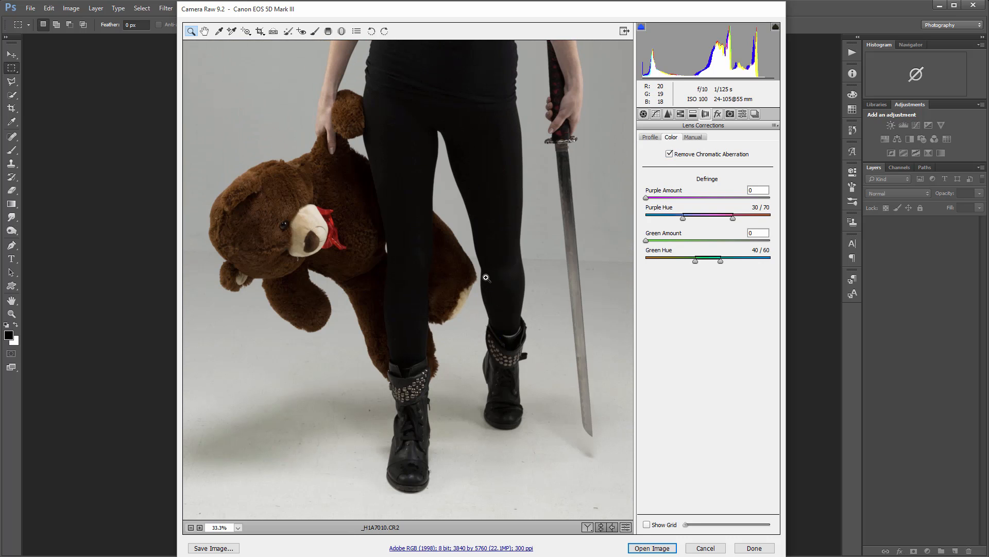
{"action": "scroll", "coordinate": [486, 278], "scroll_direction": "up", "scroll_amount": 7}
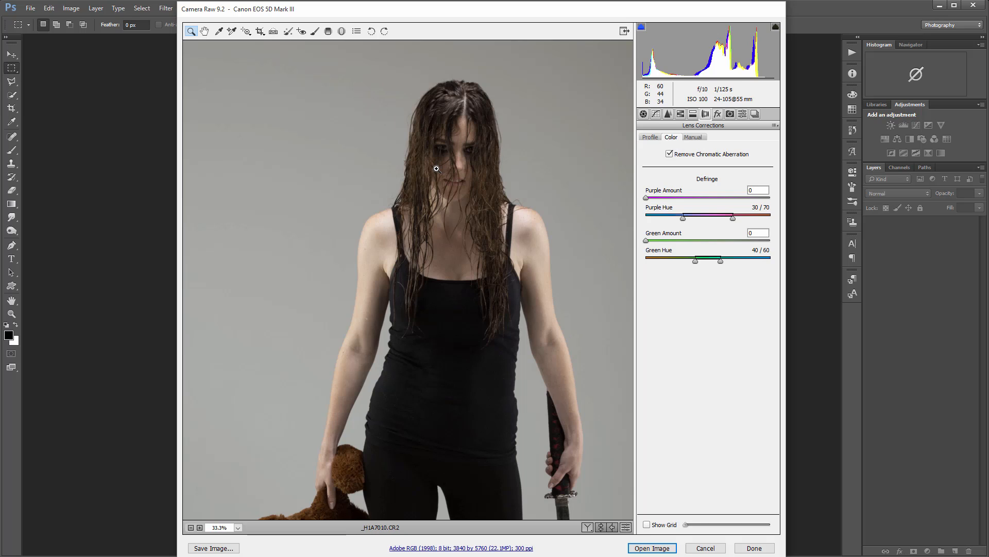
{"action": "key", "text": "alt"}
{"action": "scroll", "coordinate": [436, 169], "scroll_direction": "up", "scroll_amount": 3}
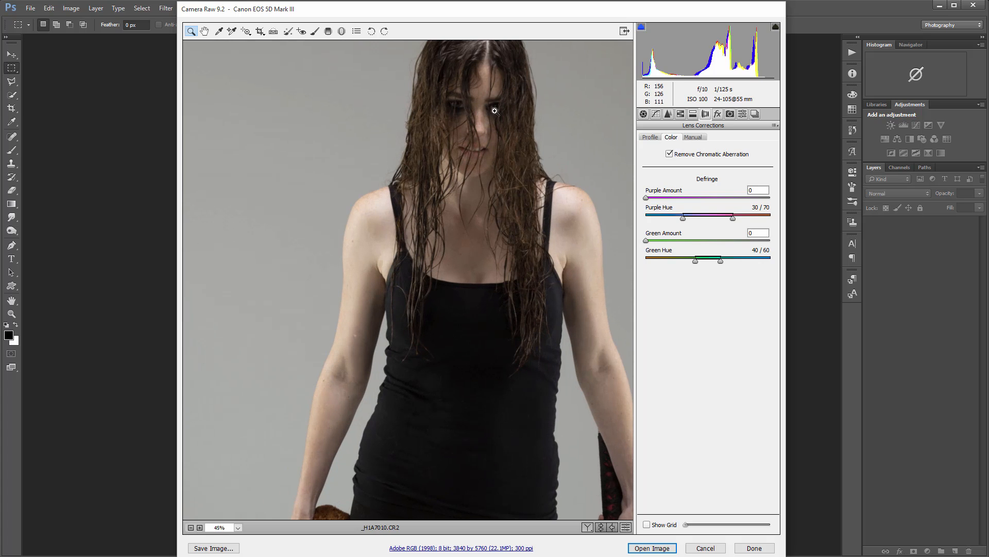
{"action": "left_click_drag", "start_coordinate": [510, 170], "coordinate": [521, 133]}
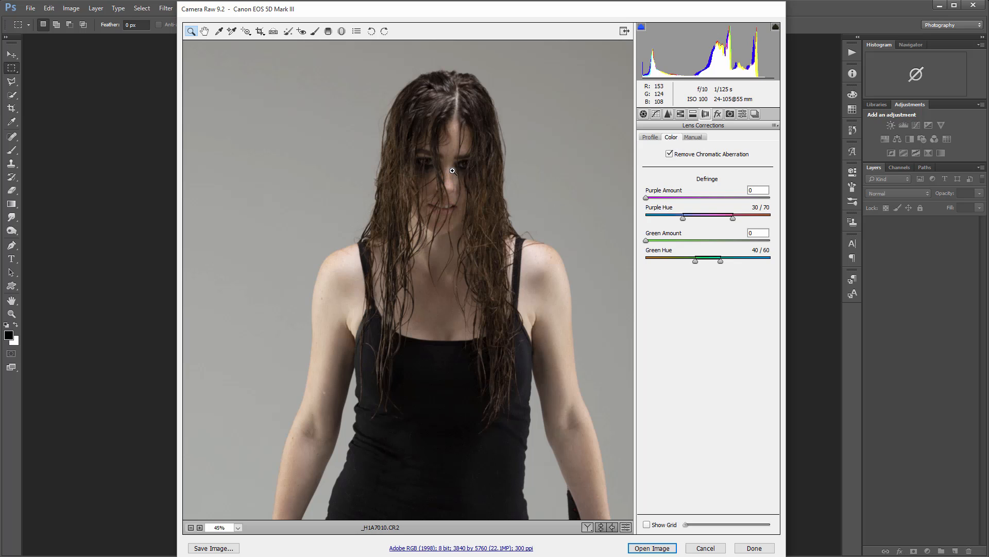
{"action": "key", "text": "alt"}
{"action": "scroll", "coordinate": [462, 171], "scroll_direction": "up", "scroll_amount": 1}
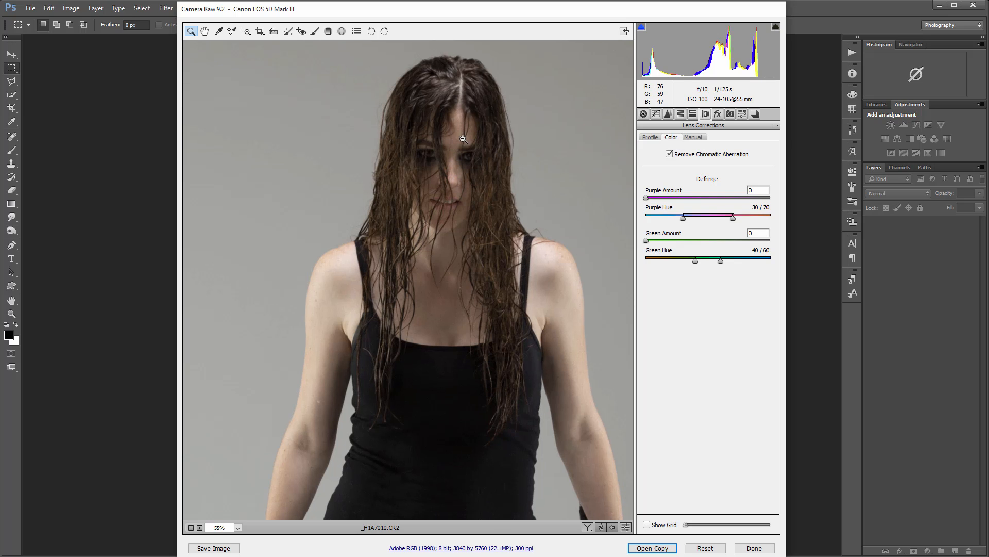
{"action": "scroll", "coordinate": [489, 123], "scroll_direction": "up", "scroll_amount": 1}
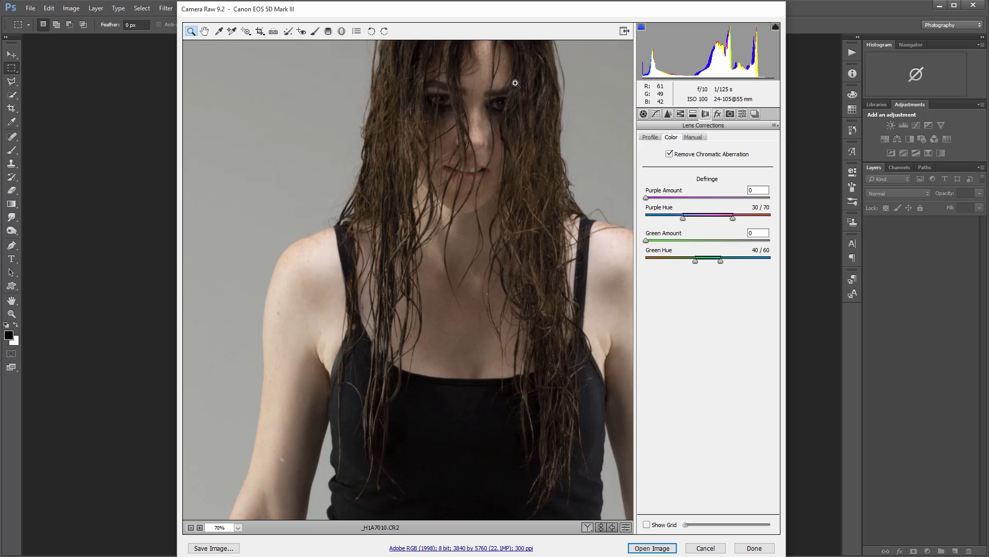
{"action": "left_click_drag", "start_coordinate": [515, 111], "coordinate": [483, 266]}
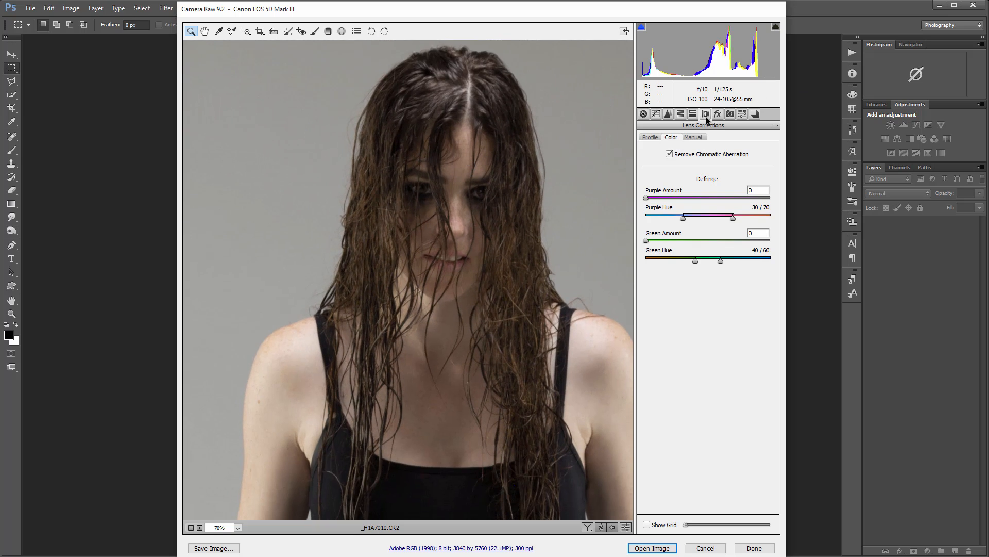
Step: Sharpen the photo with Amount 73 and Detail 15, judging the effect on the woman's eyes and hair
{"action": "left_click", "coordinate": [668, 113]}
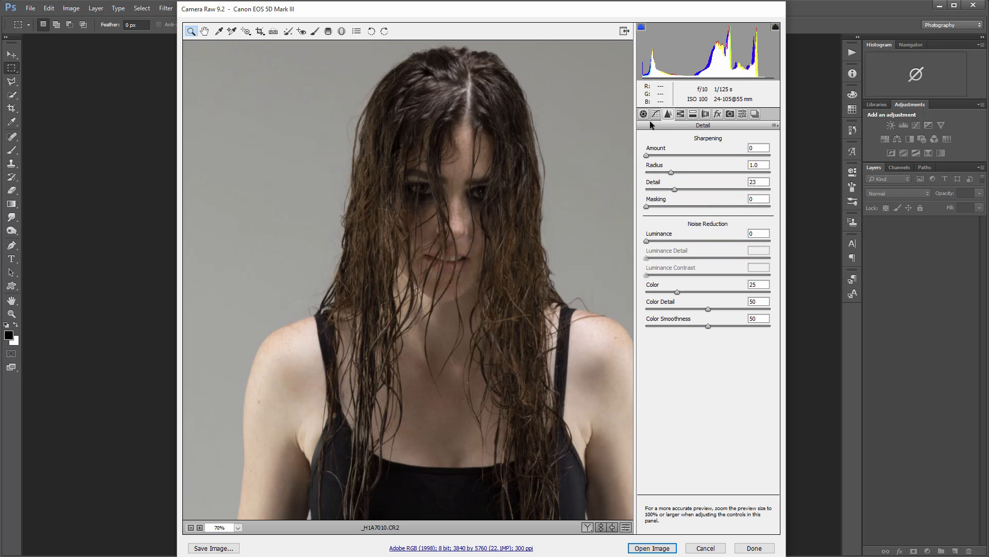
{"action": "left_click_drag", "start_coordinate": [647, 156], "coordinate": [716, 160]}
{"action": "left_click_drag", "start_coordinate": [395, 133], "coordinate": [507, 245]}
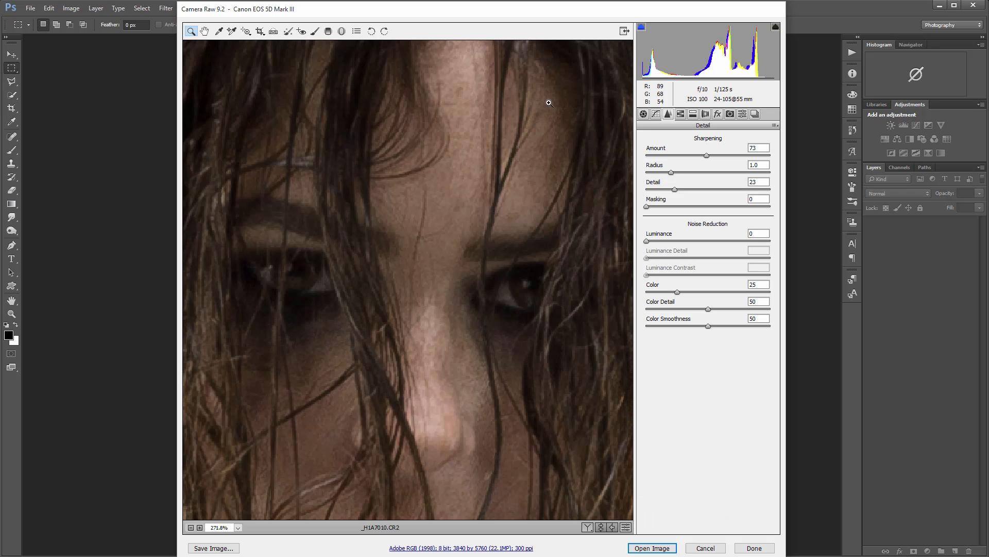
{"action": "left_click_drag", "start_coordinate": [675, 189], "coordinate": [672, 189]}
Step: Set luminance noise reduction to 14 and review its effect on the face and upper body
{"action": "mouse_move", "coordinate": [647, 241]}
{"action": "left_mouse_down"}
{"action": "mouse_move", "coordinate": [691, 241]}
{"action": "mouse_move", "coordinate": [660, 240]}
{"action": "left_mouse_up"}
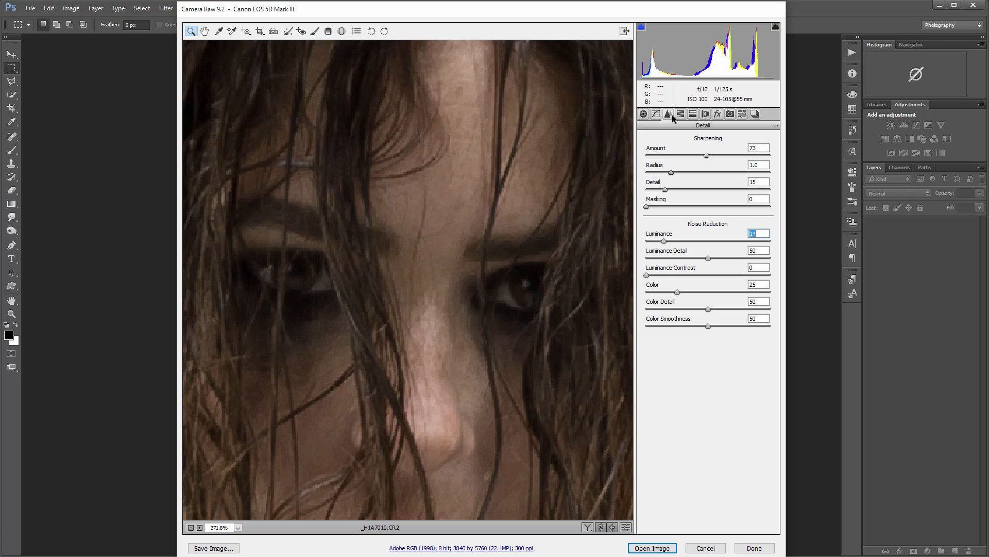
{"action": "left_click", "coordinate": [446, 193], "text": "alt"}
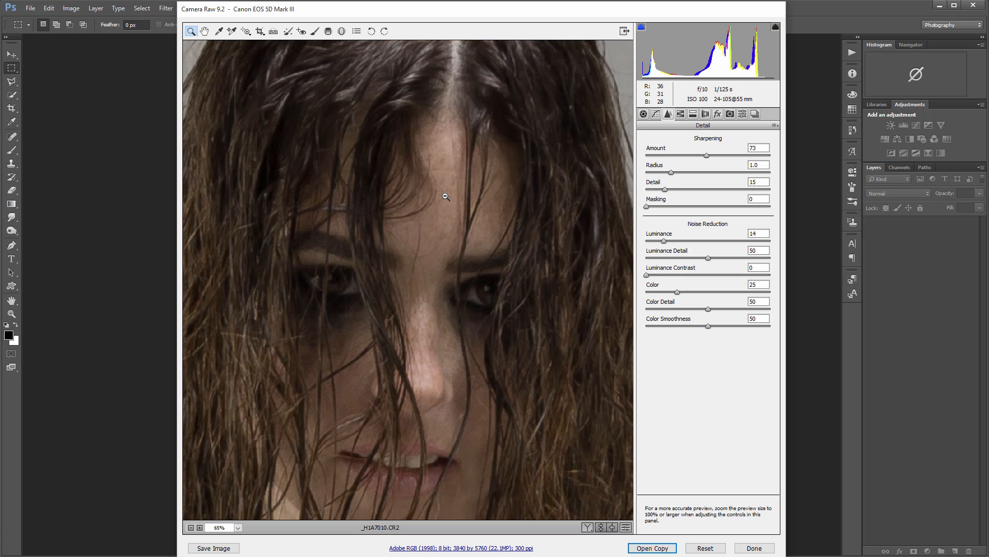
{"action": "left_click", "coordinate": [410, 220], "text": "alt"}
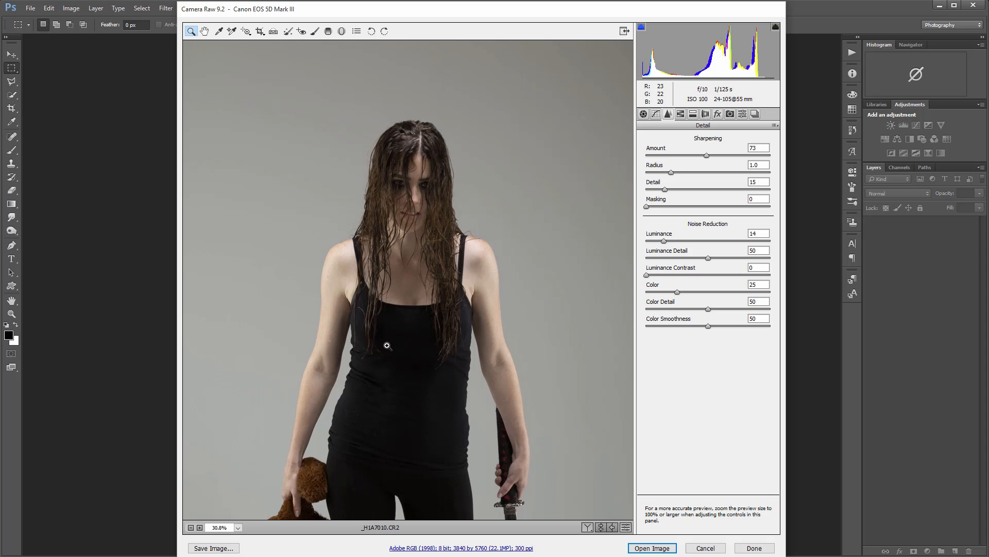
{"action": "scroll", "coordinate": [387, 345], "scroll_direction": "down", "scroll_amount": 3}
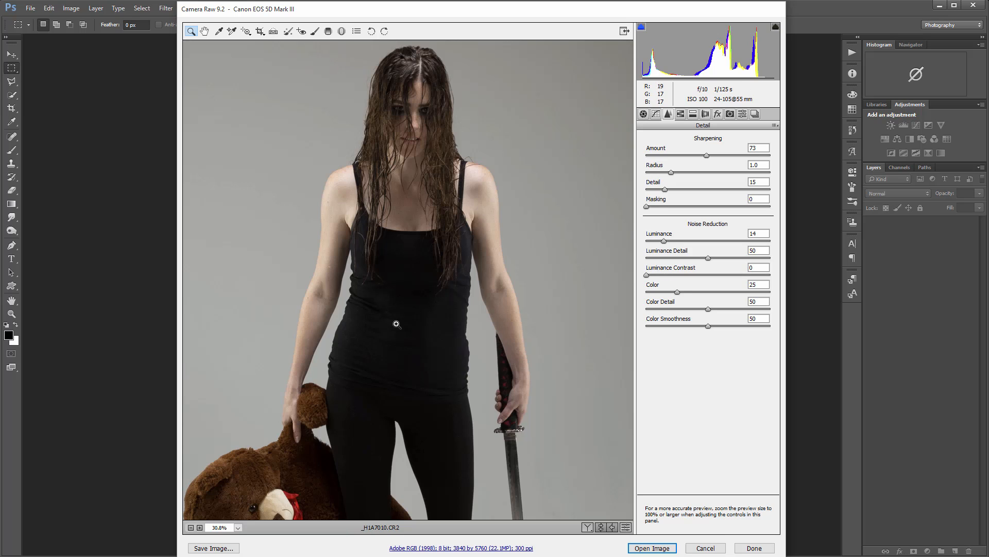
Step: Lower the basic Highlights adjustment to -58 and raise Shadows to +88
{"action": "left_click", "coordinate": [644, 114]}
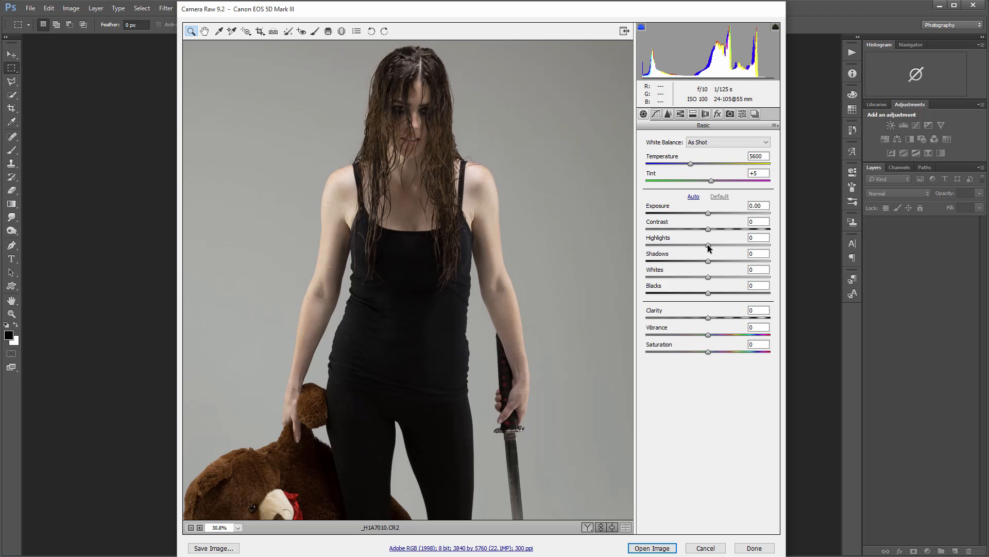
{"action": "left_click_drag", "start_coordinate": [708, 246], "coordinate": [679, 245]}
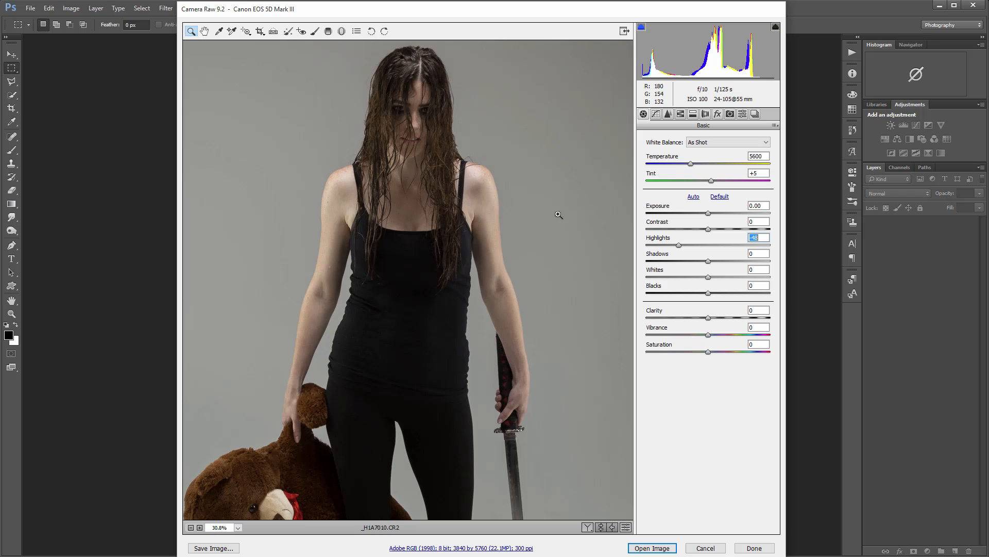
{"action": "mouse_move", "coordinate": [681, 246]}
{"action": "left_mouse_down"}
{"action": "mouse_move", "coordinate": [659, 248]}
{"action": "mouse_move", "coordinate": [676, 247]}
{"action": "left_mouse_up"}
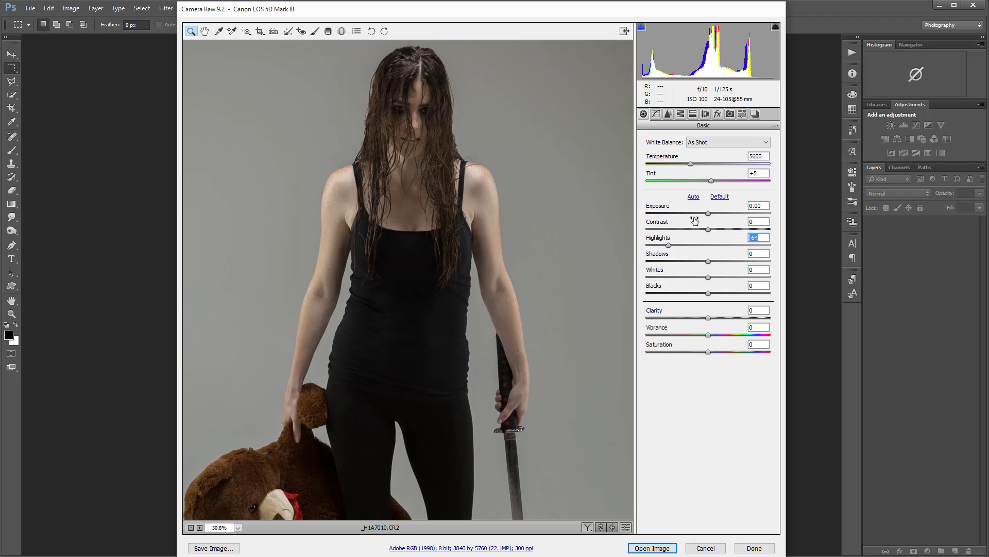
{"action": "left_click", "coordinate": [681, 114]}
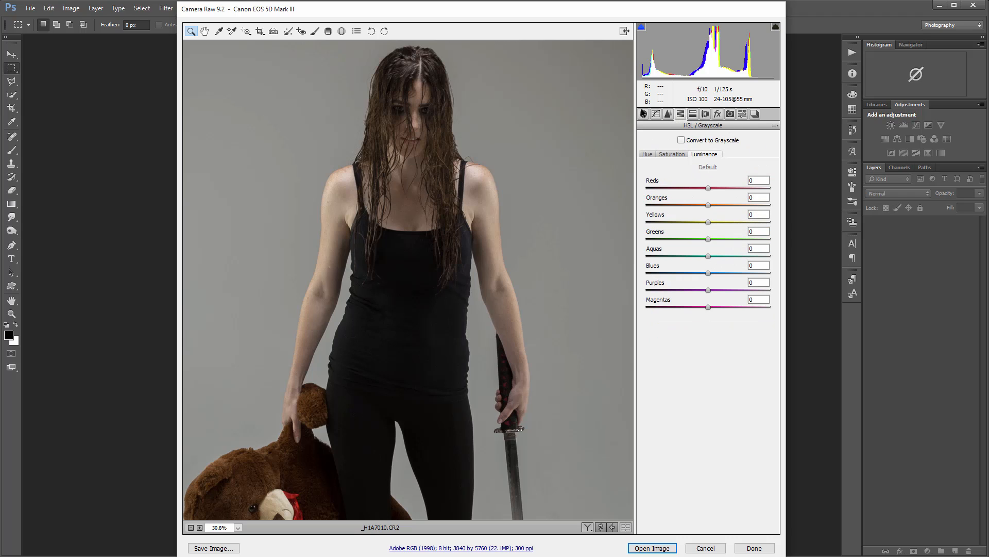
{"action": "left_click", "coordinate": [643, 114]}
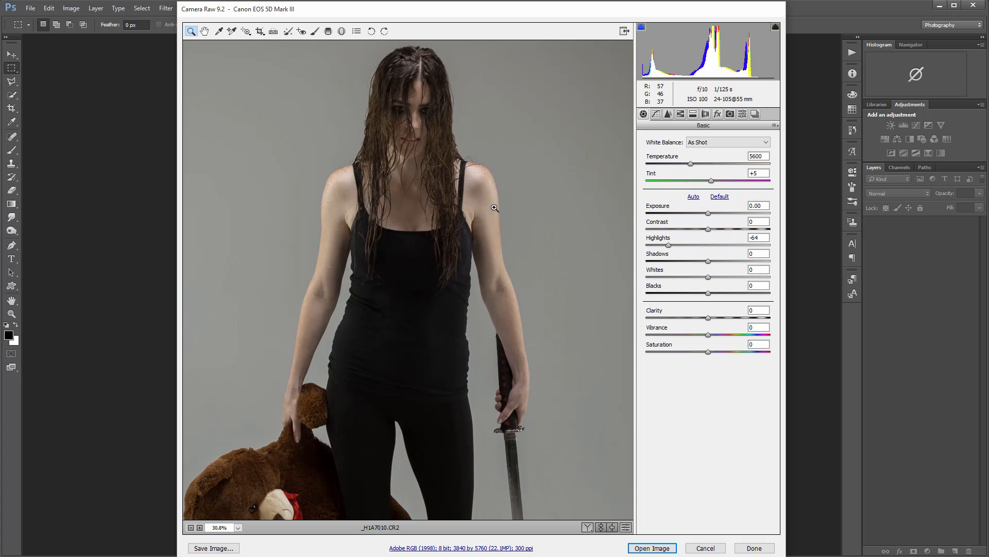
{"action": "left_click_drag", "start_coordinate": [670, 244], "coordinate": [763, 261]}
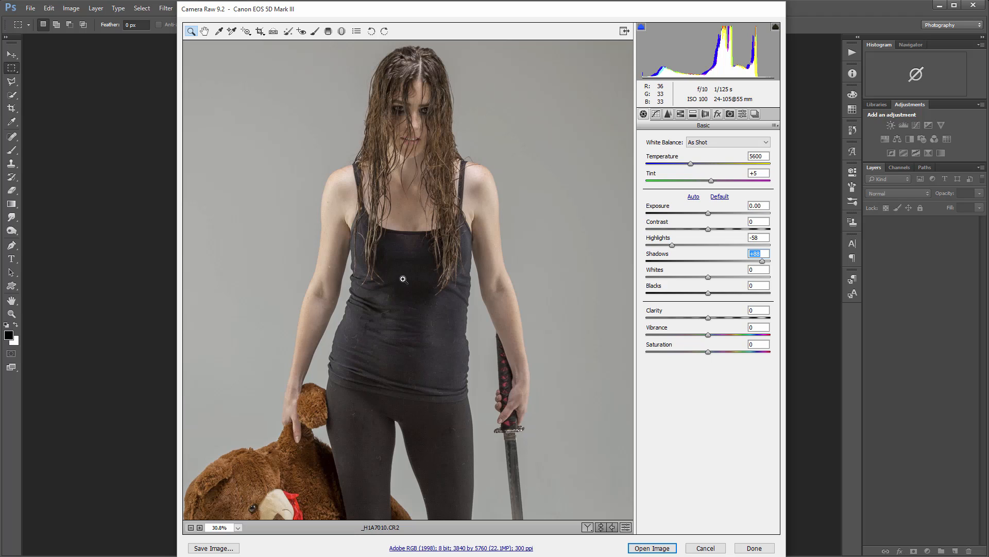
Step: Inspect the black top for noise, reduce Shadows to +37, and return to viewing the whole photo
{"action": "left_click_drag", "start_coordinate": [397, 265], "coordinate": [433, 309]}
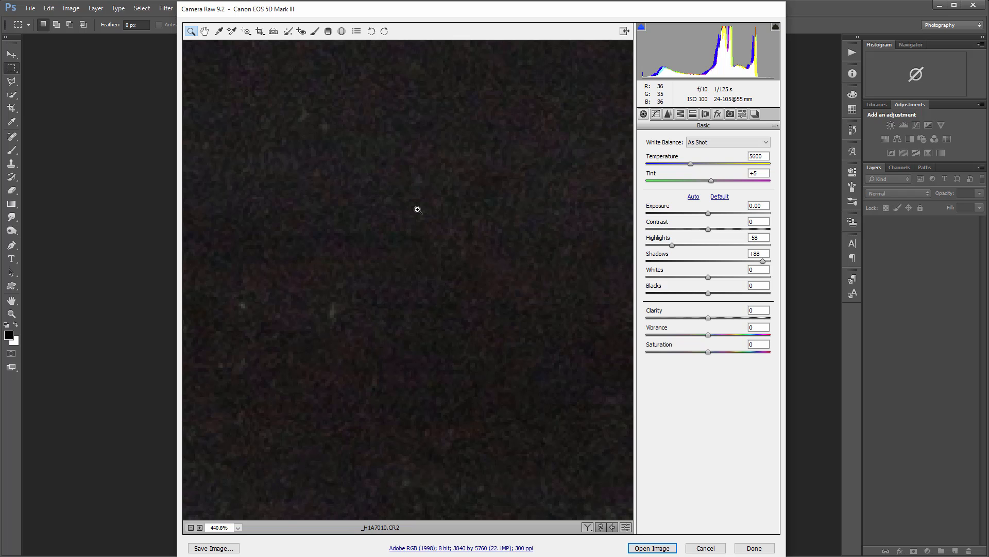
{"action": "left_click", "coordinate": [762, 262]}
{"action": "left_click_drag", "start_coordinate": [762, 261], "coordinate": [731, 259]}
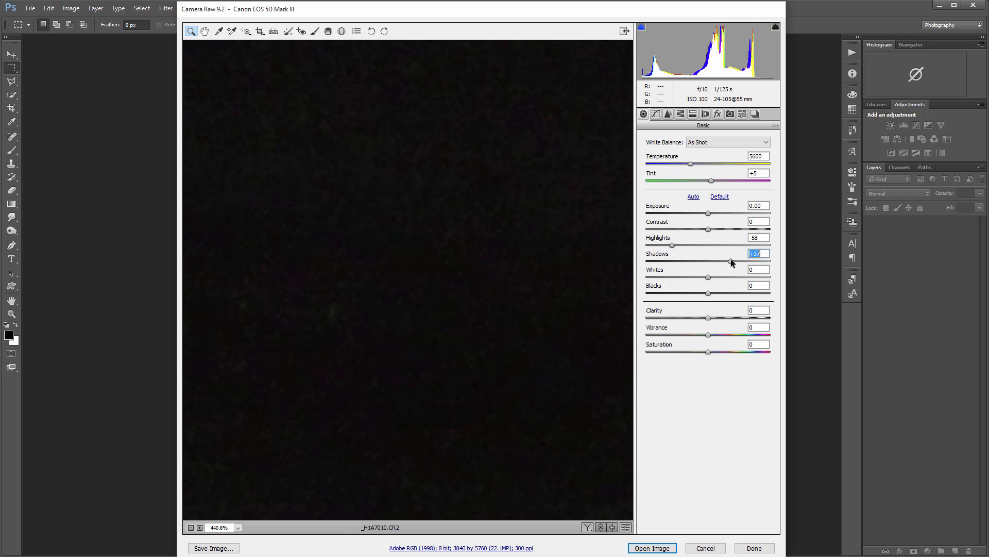
{"action": "right_click", "coordinate": [449, 224]}
{"action": "left_click", "coordinate": [468, 143]}
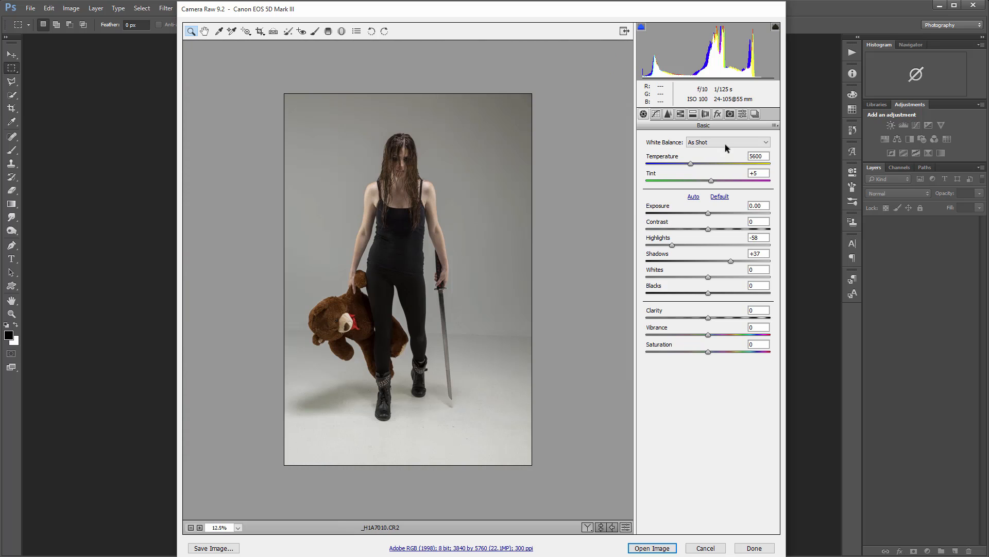
Step: Raise the HSL luminance of Reds to +13, Oranges to +17, Yellows to +9, Greens to +13 and Blues to +13
{"action": "left_click", "coordinate": [693, 114]}
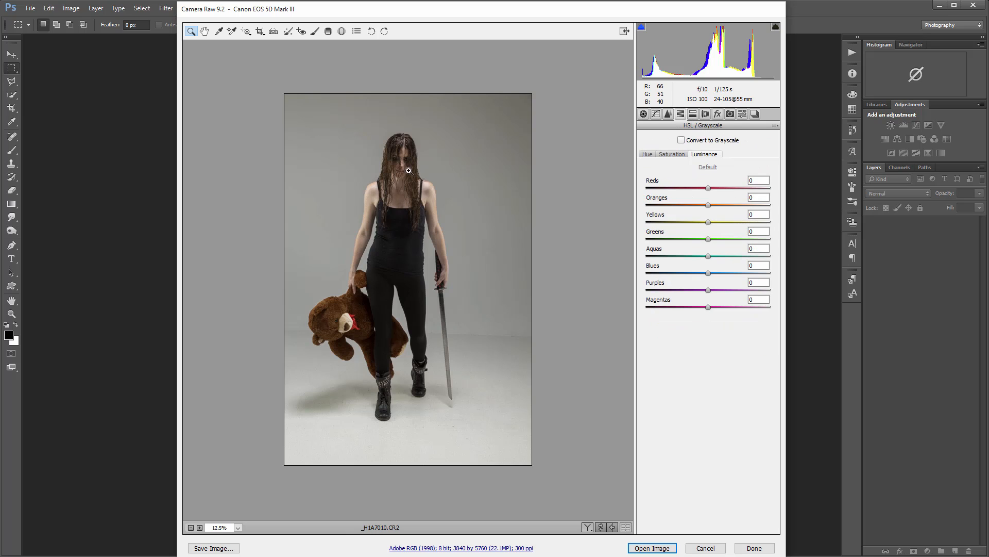
{"action": "left_click_drag", "start_coordinate": [315, 116], "coordinate": [465, 282]}
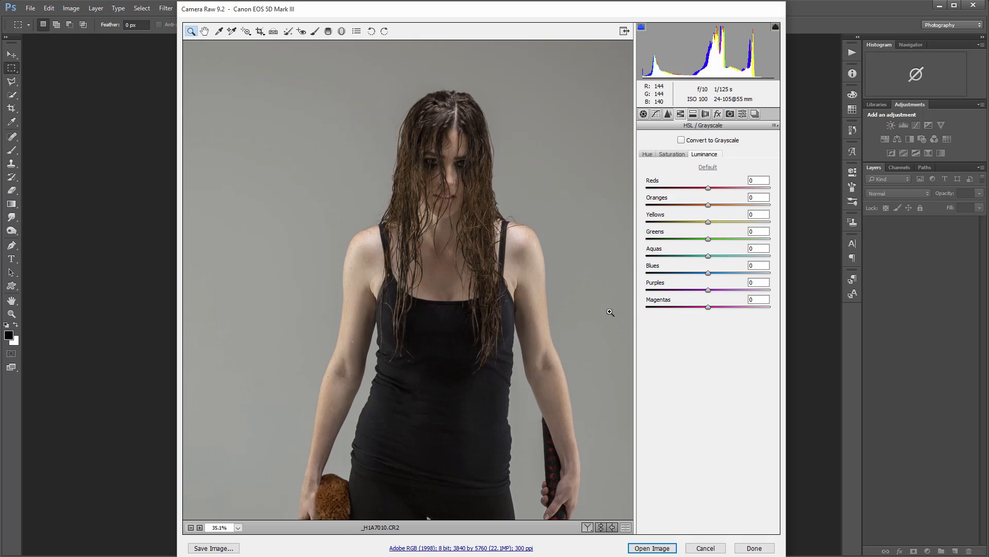
{"action": "left_click_drag", "start_coordinate": [707, 190], "coordinate": [780, 212]}
{"action": "left_click", "coordinate": [717, 207]}
{"action": "left_click_drag", "start_coordinate": [698, 206], "coordinate": [716, 273]}
Step: Raise the Oranges luminance to +27 and review the skin tones, hair and teddy bear
{"action": "scroll", "coordinate": [487, 281], "scroll_direction": "down", "scroll_amount": 5}
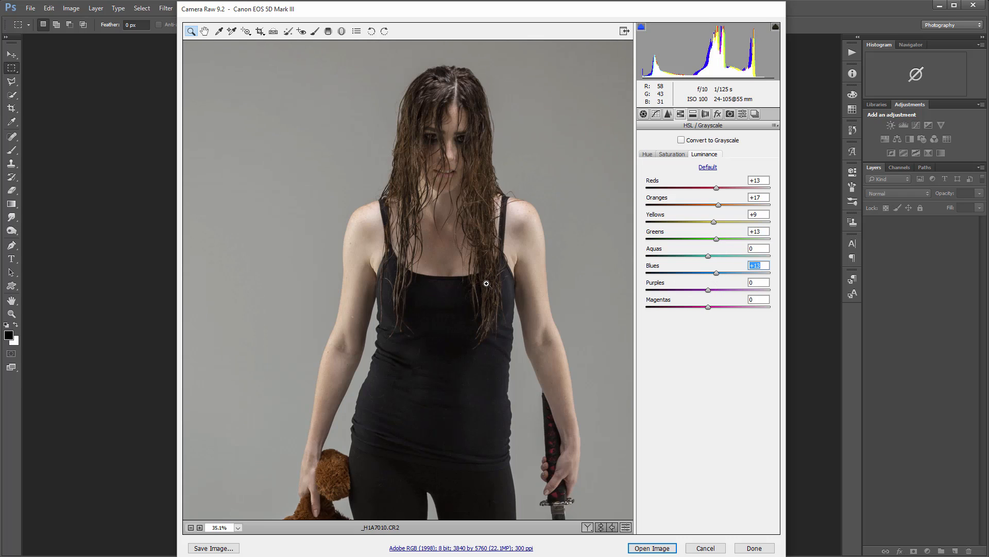
{"action": "scroll", "coordinate": [487, 281], "scroll_direction": "down", "scroll_amount": 2}
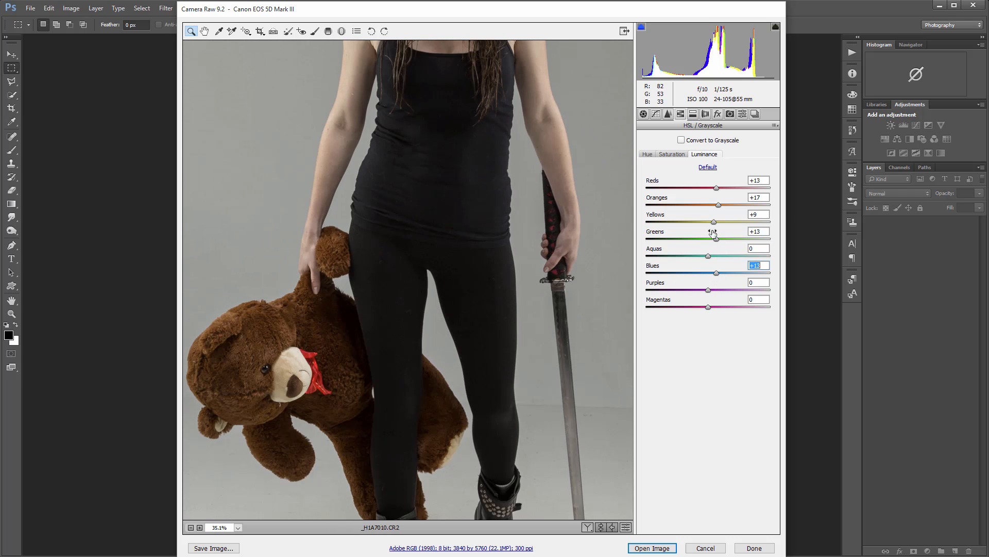
{"action": "mouse_move", "coordinate": [720, 206]}
{"action": "left_mouse_down"}
{"action": "mouse_move", "coordinate": [792, 196]}
{"action": "mouse_move", "coordinate": [725, 202]}
{"action": "left_mouse_up"}
{"action": "scroll", "coordinate": [543, 253], "scroll_direction": "down", "scroll_amount": 3}
{"action": "scroll", "coordinate": [544, 253], "scroll_direction": "up", "scroll_amount": 5}
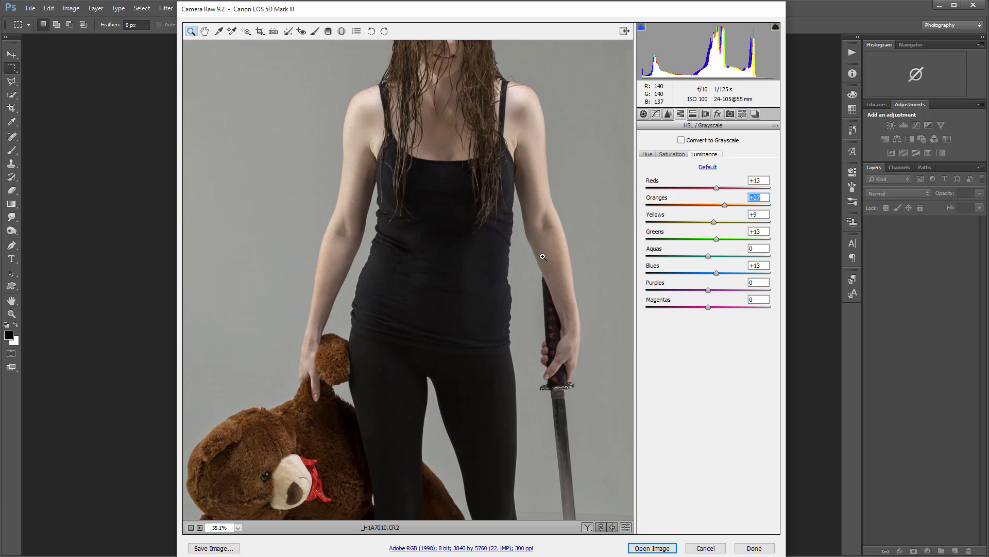
{"action": "scroll", "coordinate": [542, 256], "scroll_direction": "up", "scroll_amount": 2}
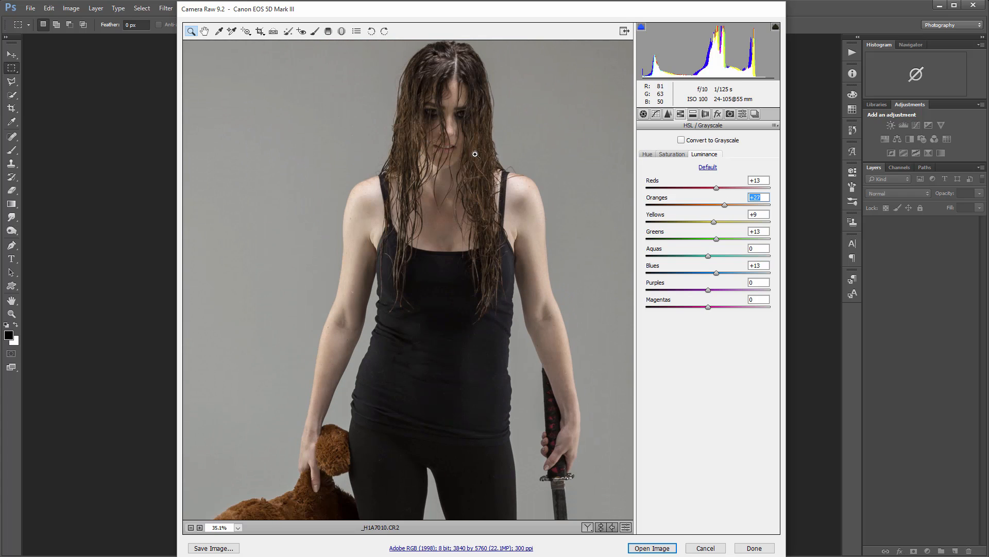
Step: Adjust the parametric tone curve to Highlights -7, Lights -14, Darks +7 and Shadows +4
{"action": "left_click", "coordinate": [655, 114]}
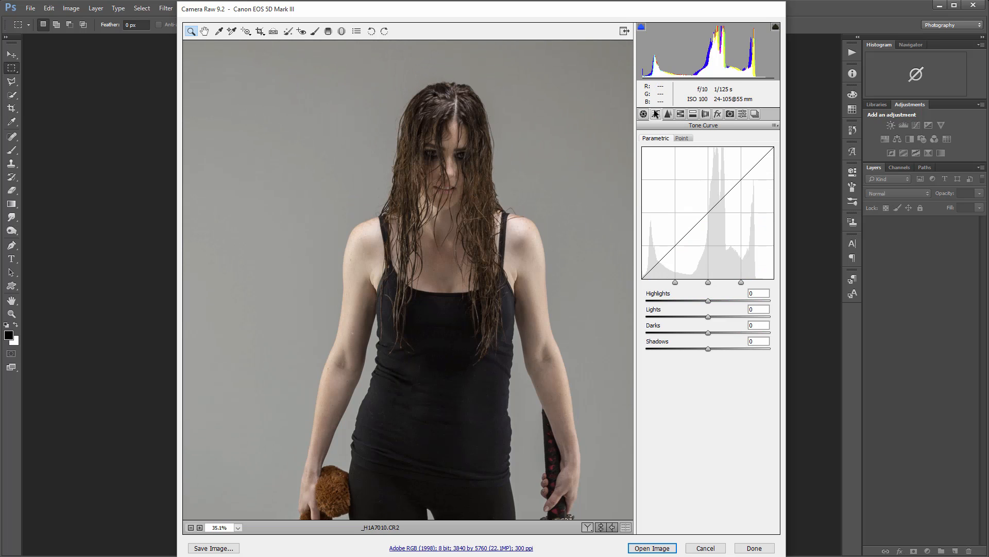
{"action": "left_click_drag", "start_coordinate": [710, 316], "coordinate": [711, 348]}
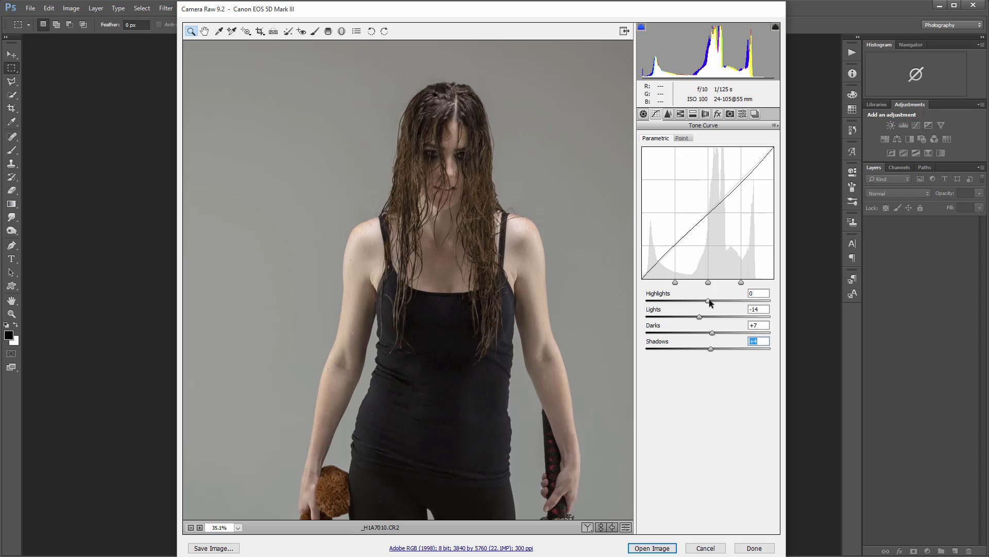
{"action": "left_click_drag", "start_coordinate": [709, 301], "coordinate": [705, 301]}
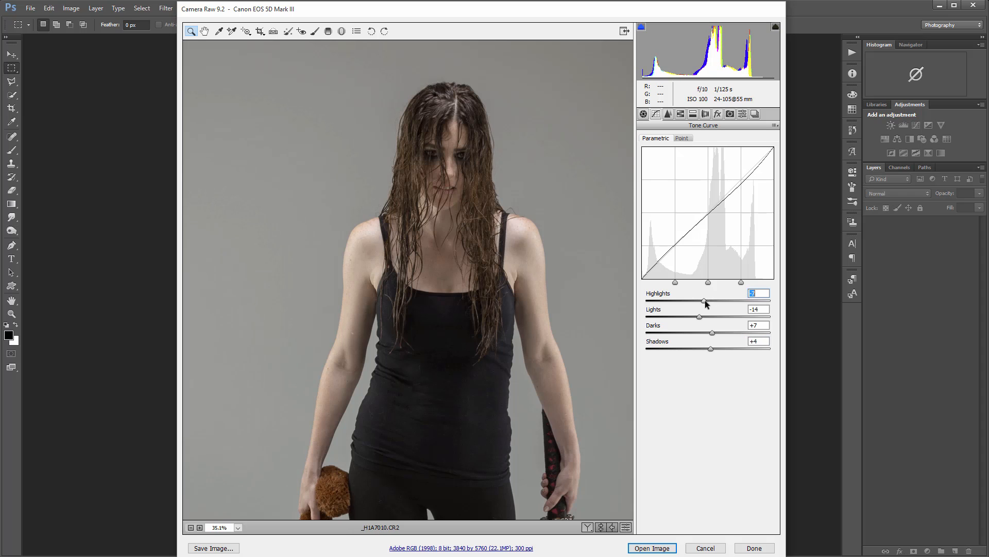
Step: Review the tones of the face, hair, skin, black clothing, teddy bear and sword after the tone curve adjustment
{"action": "scroll", "coordinate": [449, 286], "scroll_direction": "down", "scroll_amount": 3}
{"action": "scroll", "coordinate": [447, 290], "scroll_direction": "up", "scroll_amount": 2}
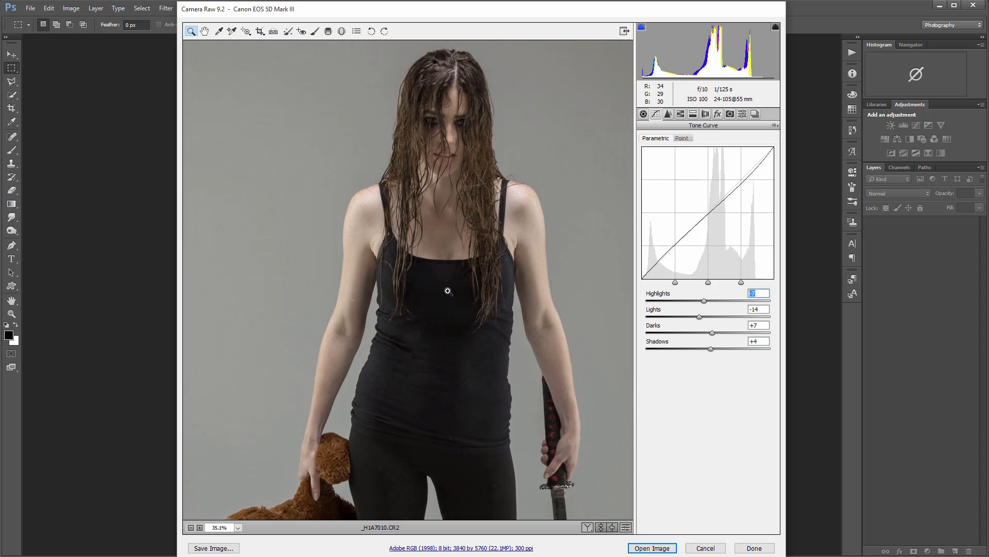
{"action": "scroll", "coordinate": [448, 290], "scroll_direction": "up", "scroll_amount": 3}
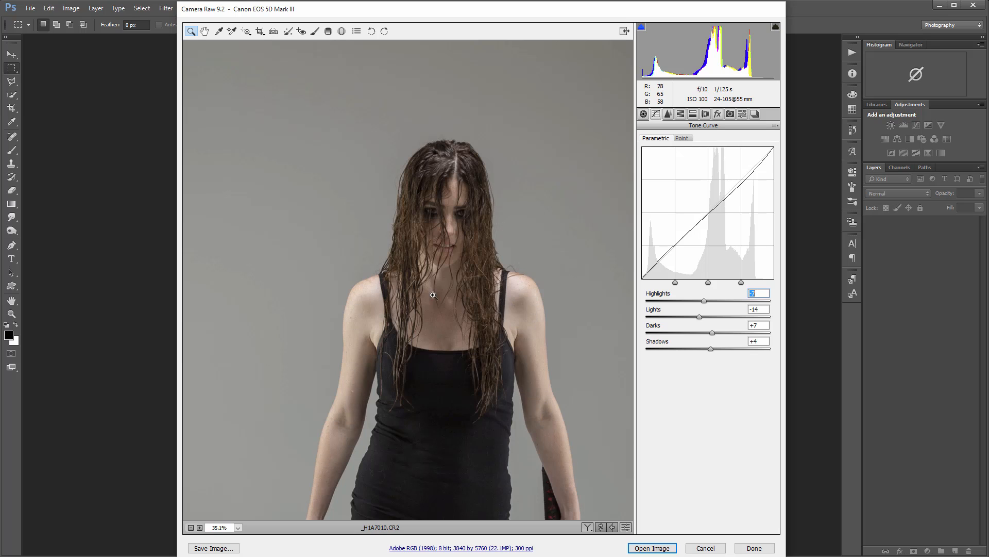
{"action": "scroll", "coordinate": [437, 288], "scroll_direction": "down", "scroll_amount": 5}
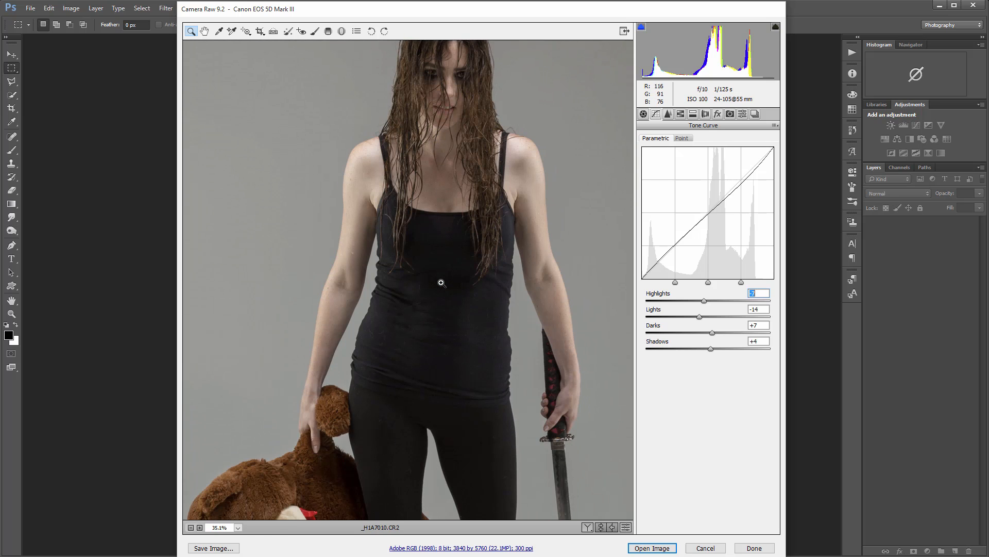
{"action": "scroll", "coordinate": [442, 282], "scroll_direction": "down", "scroll_amount": 9}
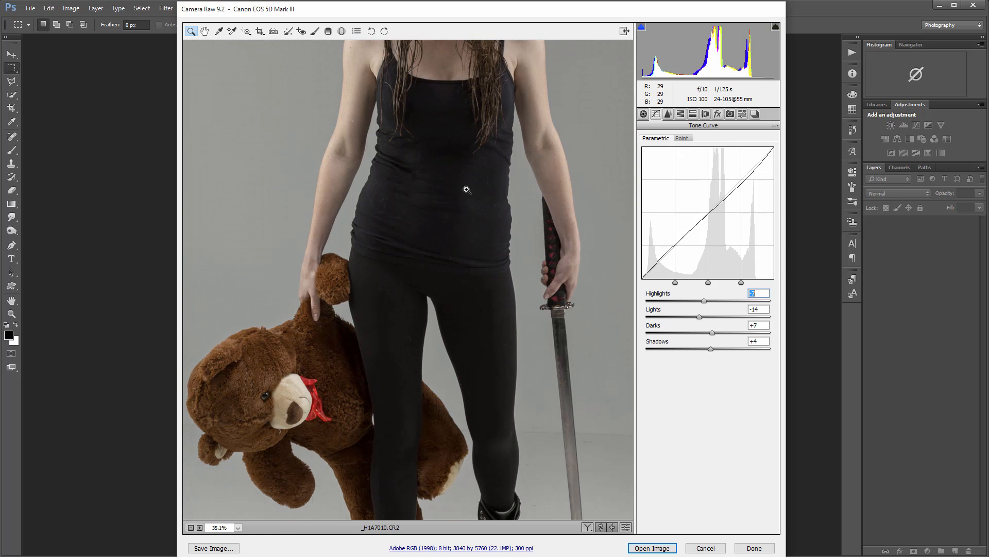
{"action": "scroll", "coordinate": [462, 219], "scroll_direction": "up", "scroll_amount": 3}
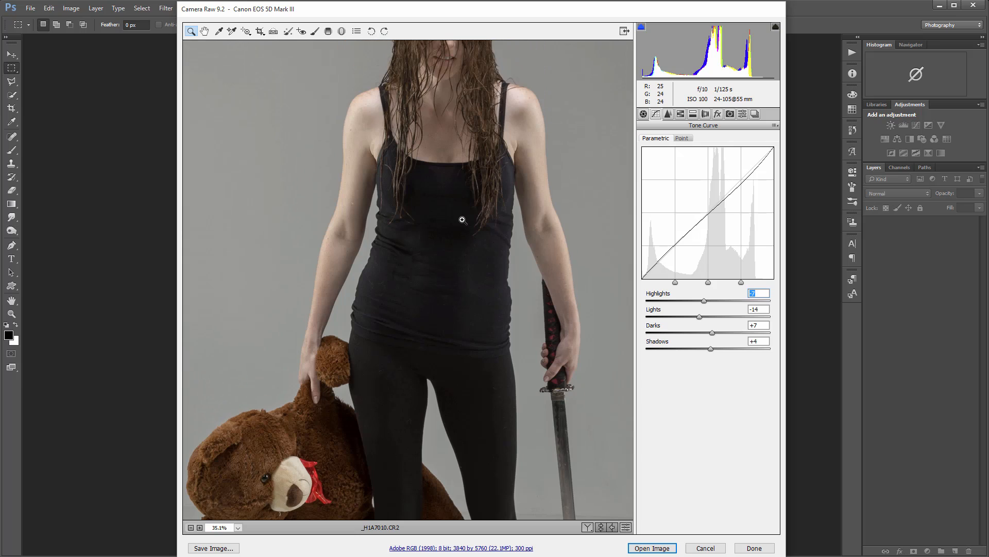
{"action": "scroll", "coordinate": [462, 219], "scroll_direction": "up", "scroll_amount": 7}
{"action": "scroll", "coordinate": [462, 220], "scroll_direction": "up", "scroll_amount": 2}
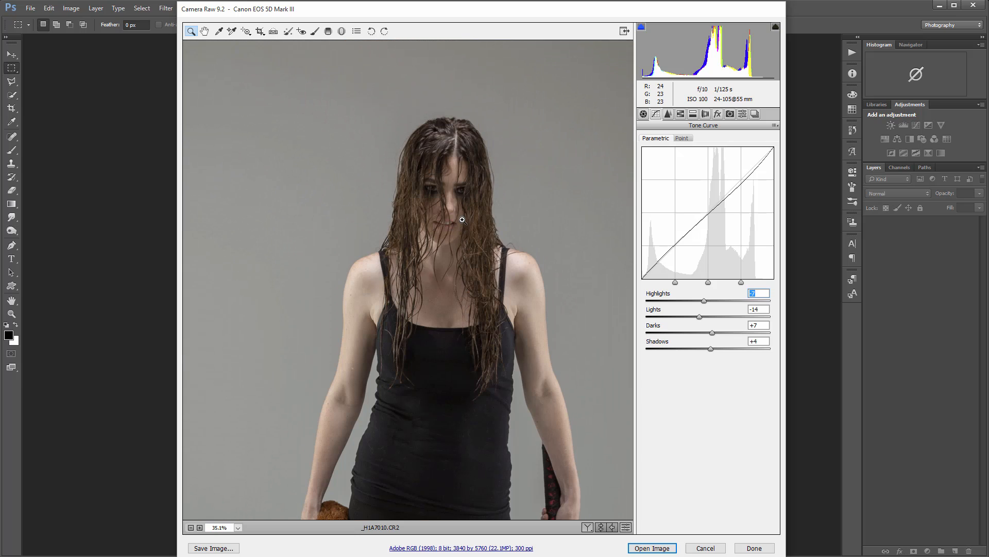
{"action": "scroll", "coordinate": [463, 219], "scroll_direction": "down", "scroll_amount": 6}
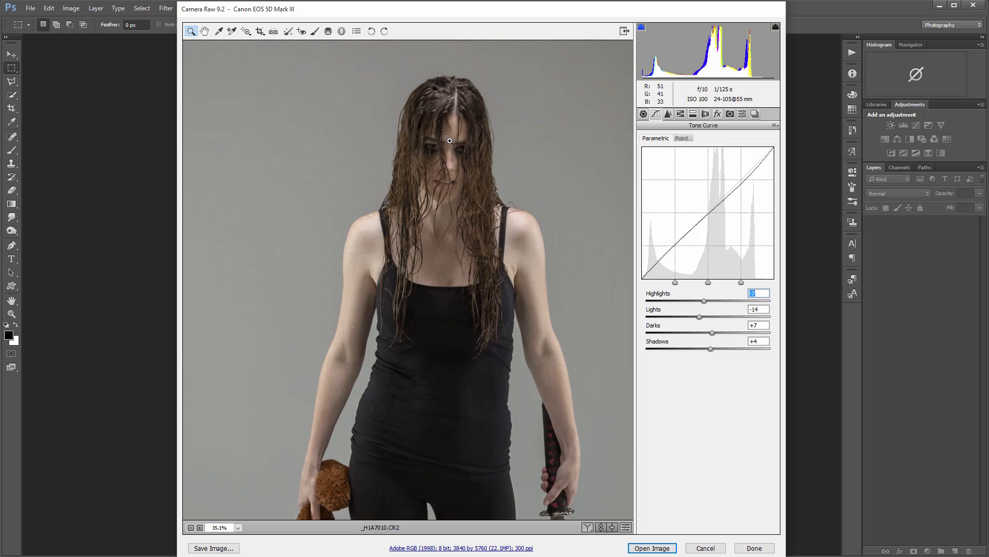
{"action": "scroll", "coordinate": [507, 248], "scroll_direction": "down", "scroll_amount": 5}
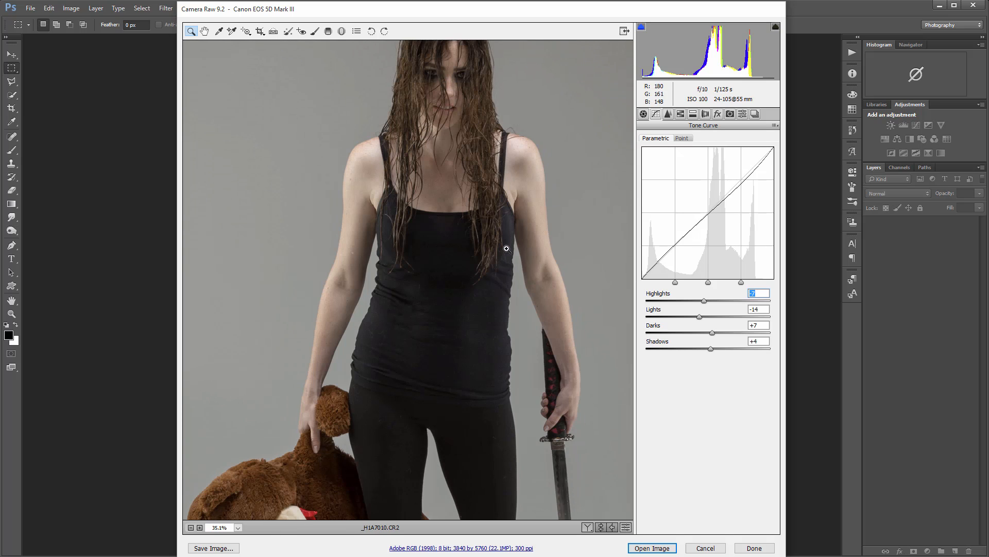
{"action": "scroll", "coordinate": [506, 248], "scroll_direction": "down", "scroll_amount": 5}
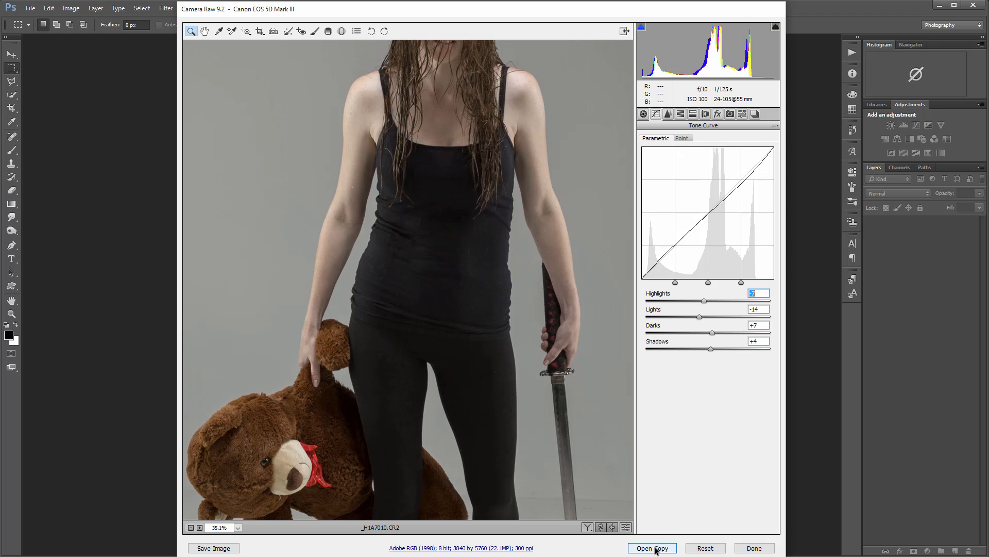
Step: Open the developed raw photo as a regular image for editing in Photoshop
{"action": "key", "text": "shift"}
{"action": "key", "text": "alt"}
{"action": "left_click", "coordinate": [652, 548]}
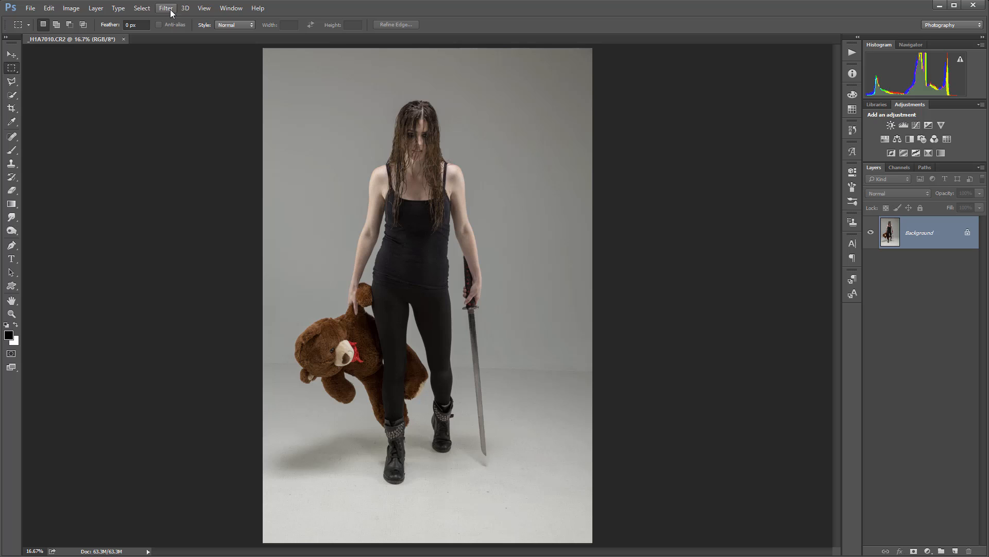
{"action": "left_click", "coordinate": [165, 8]}
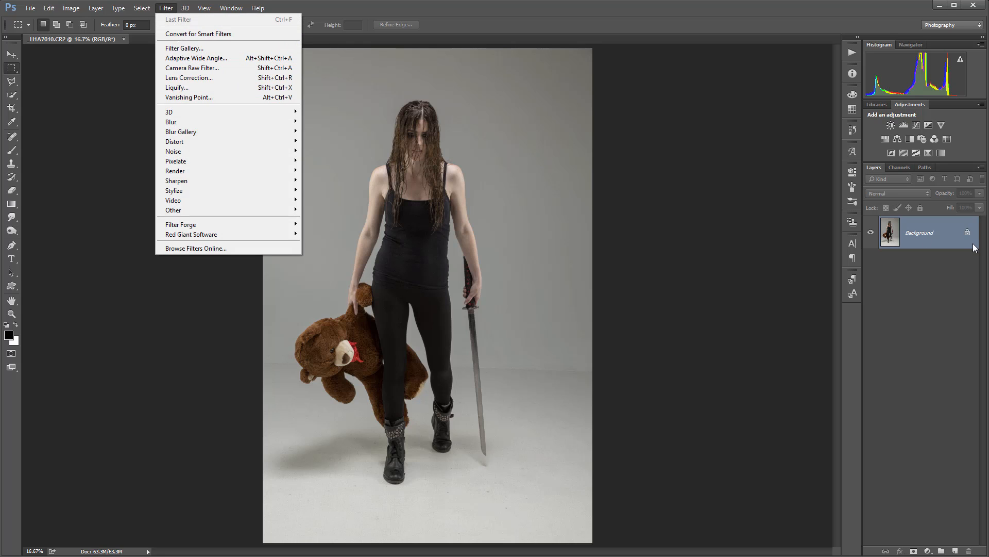
{"action": "left_click", "coordinate": [940, 227]}
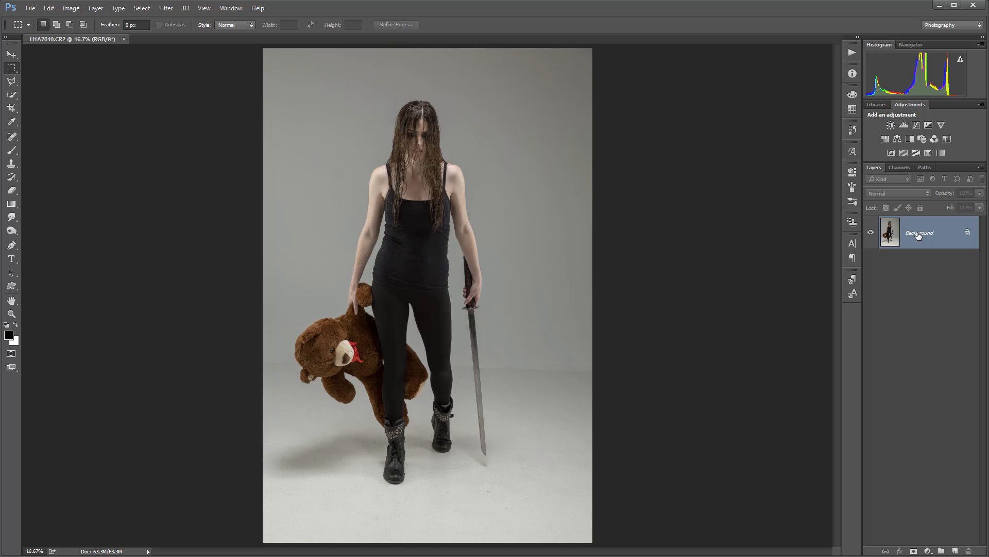
{"action": "scroll", "coordinate": [387, 116], "scroll_direction": "up", "scroll_amount": 6}
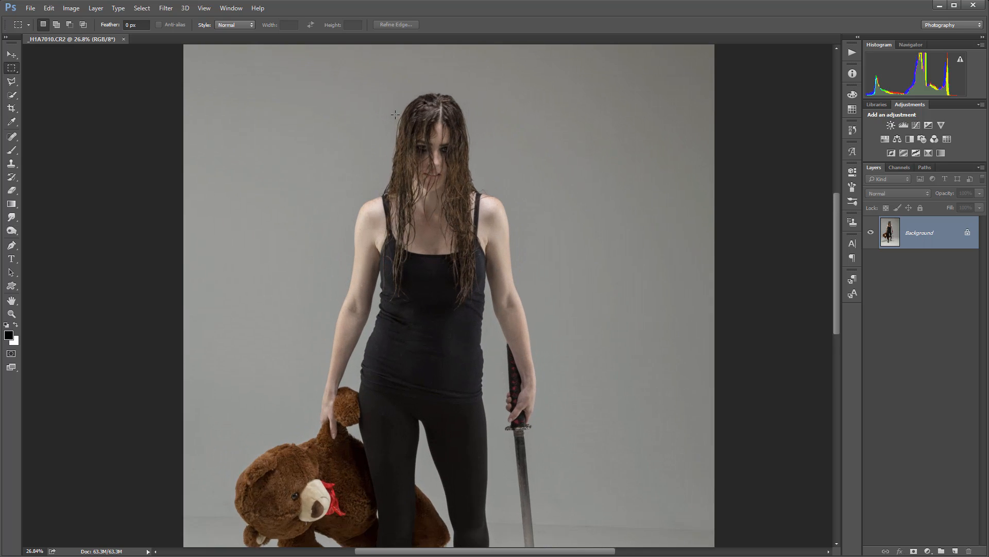
{"action": "scroll", "coordinate": [457, 154], "scroll_direction": "down", "scroll_amount": 5}
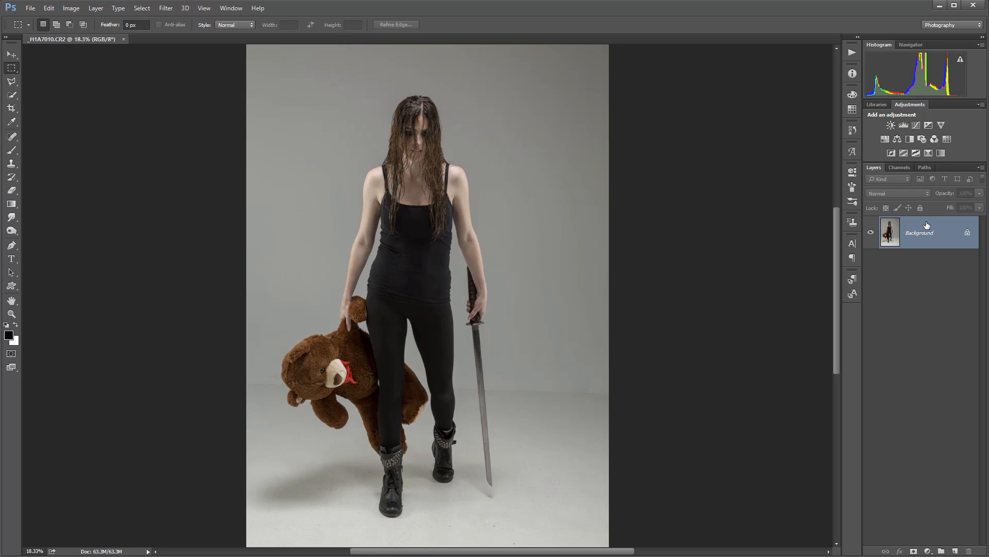
Step: Duplicate the Background layer and rename the copy MainMask
{"action": "key", "text": "ctrl+j"}
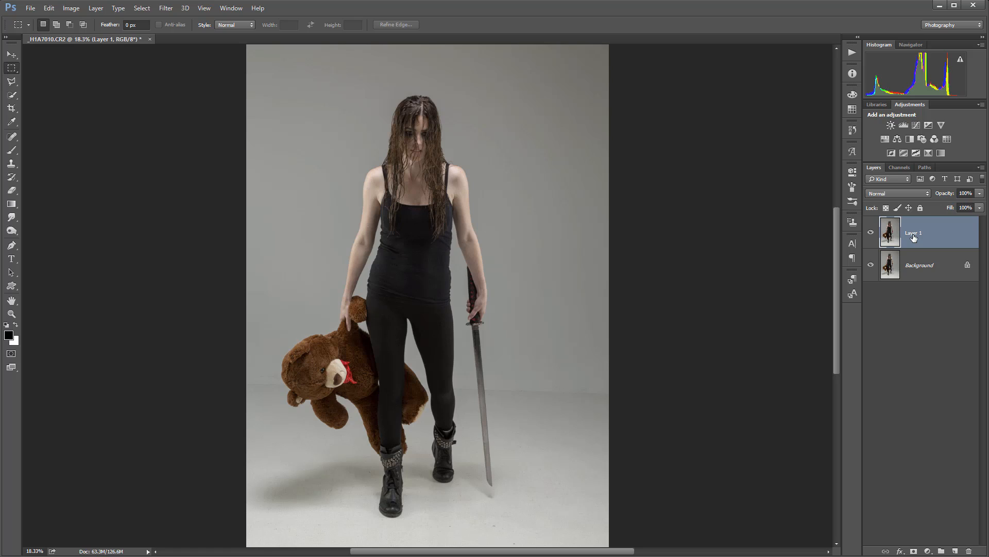
{"action": "double_click", "coordinate": [914, 233]}
{"action": "type", "text": "MainMask"}
{"action": "key", "text": "Return"}
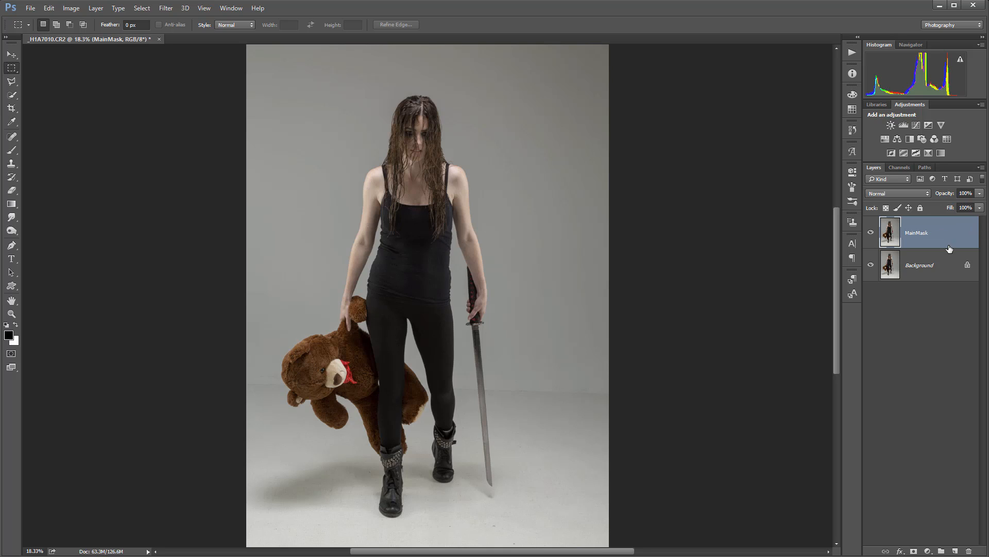